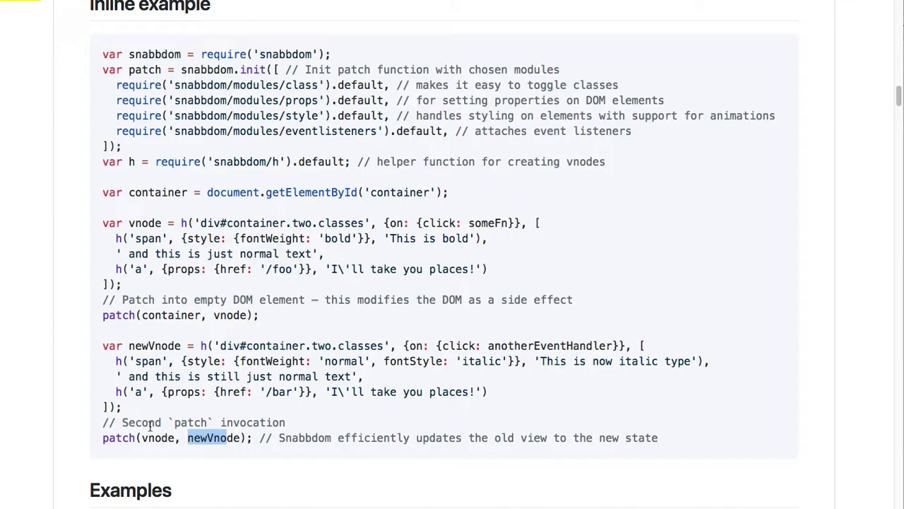
- Examine the arguments of the second patch call and the h helper function in the snabbdom inline example
left_click_drag(155, 438, 173, 438)
left_click(208, 437)
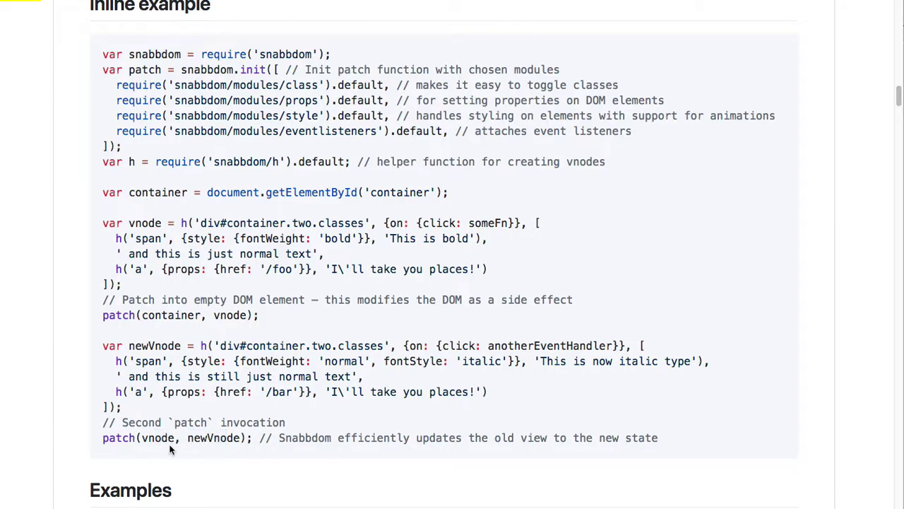
double_click(117, 439)
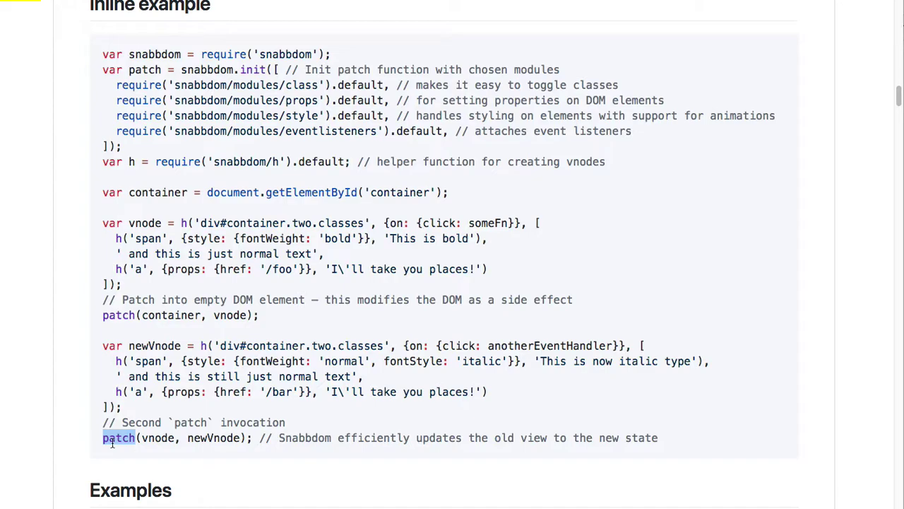
double_click(131, 161)
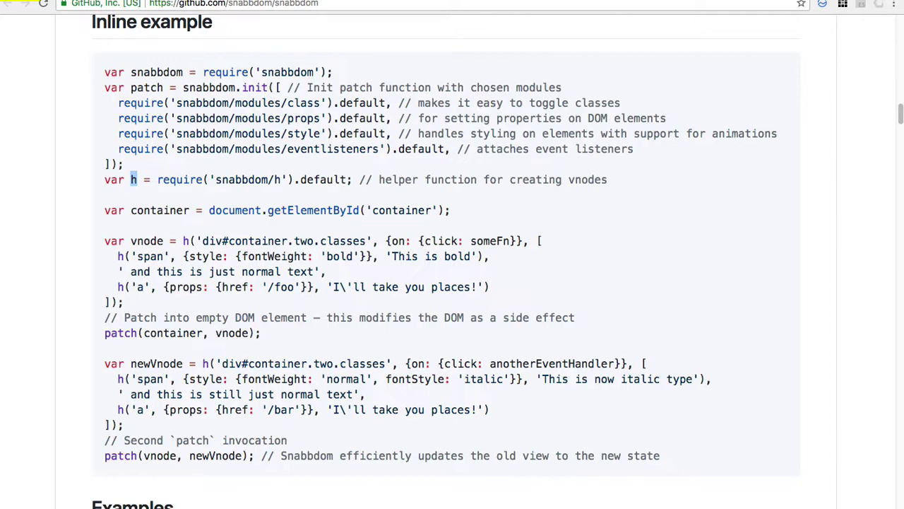
- Switch to the Google Sheets spreadsheet and merge cells F61:W72 horizontally, row by row
key("super+Tab")
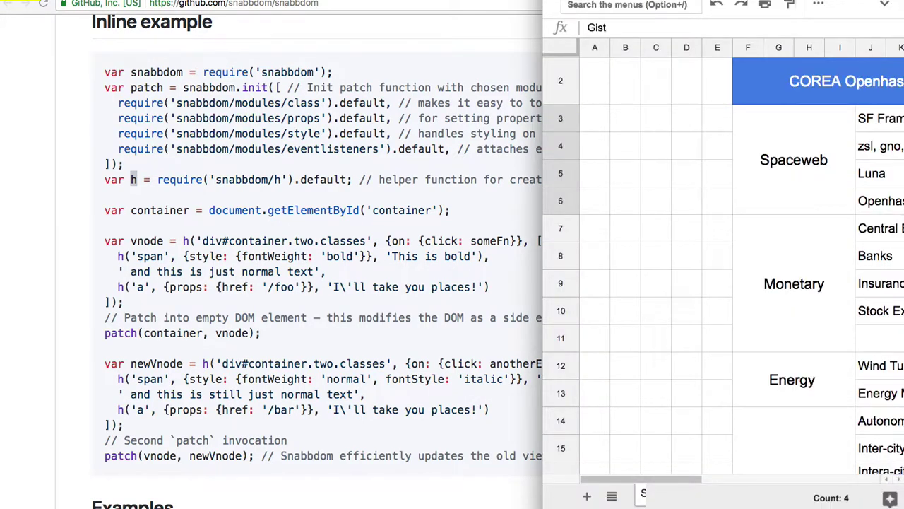
left_click_drag(626, 0, 515, 4)
double_click(516, 4)
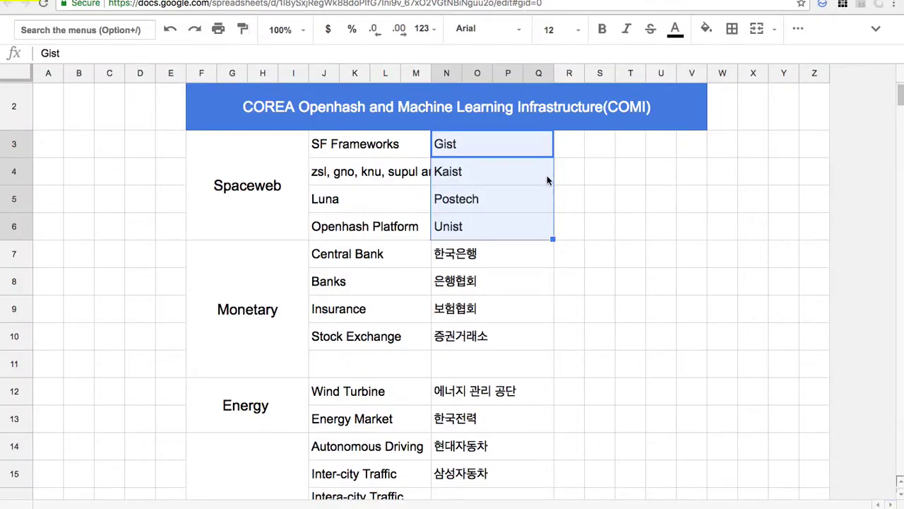
left_click(663, 235)
left_click_drag(901, 103, 900, 132)
left_click_drag(200, 127, 756, 437)
left_click(758, 40)
- Enter "snabbdom => UI state management" in the merged cell of row 61
left_click(489, 127)
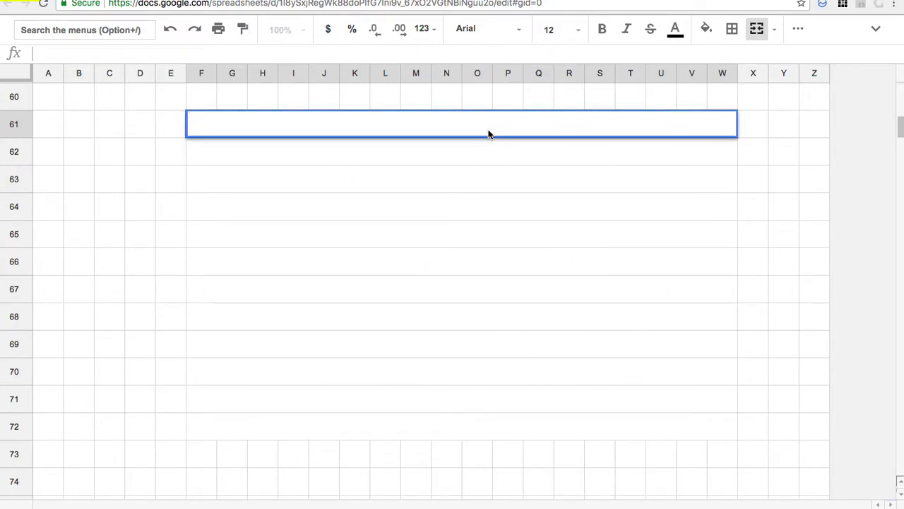
type("snabbdom => UI")
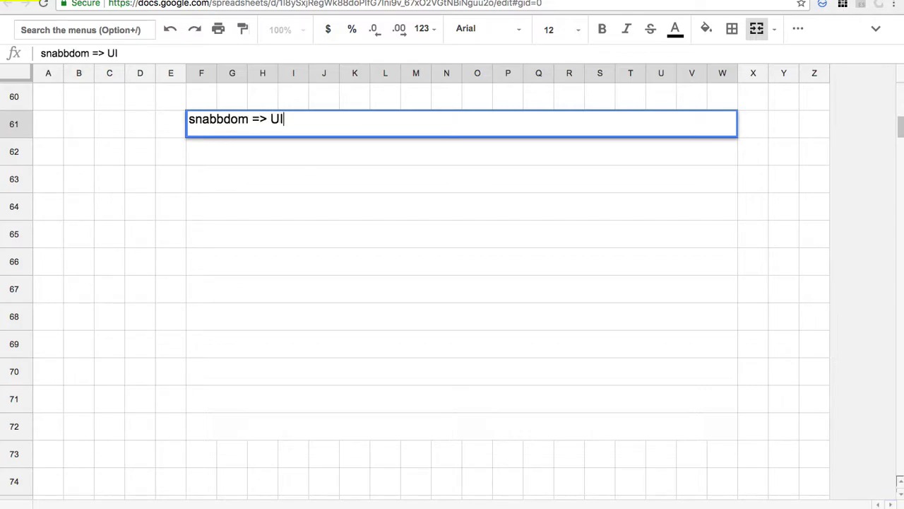
type(" state management")
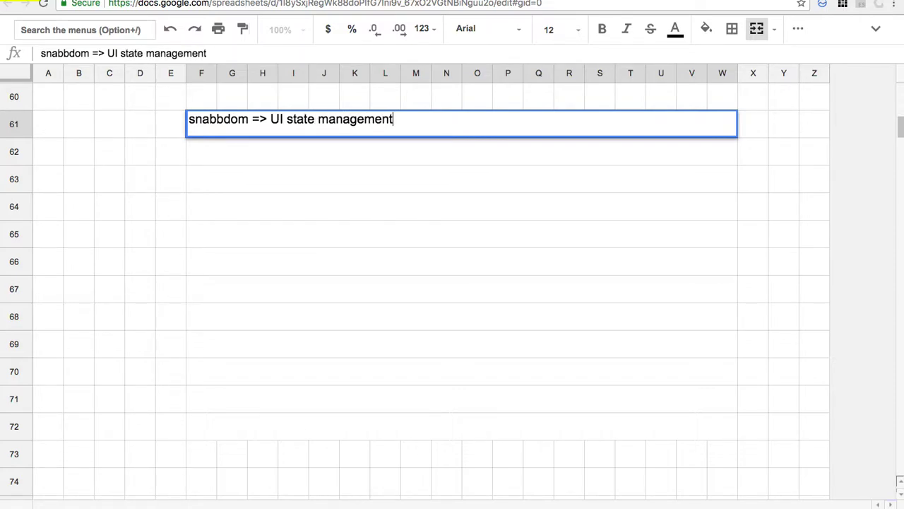
- Enter "one state is one visual representation => html" in the merged cell of row 62
left_click(448, 162)
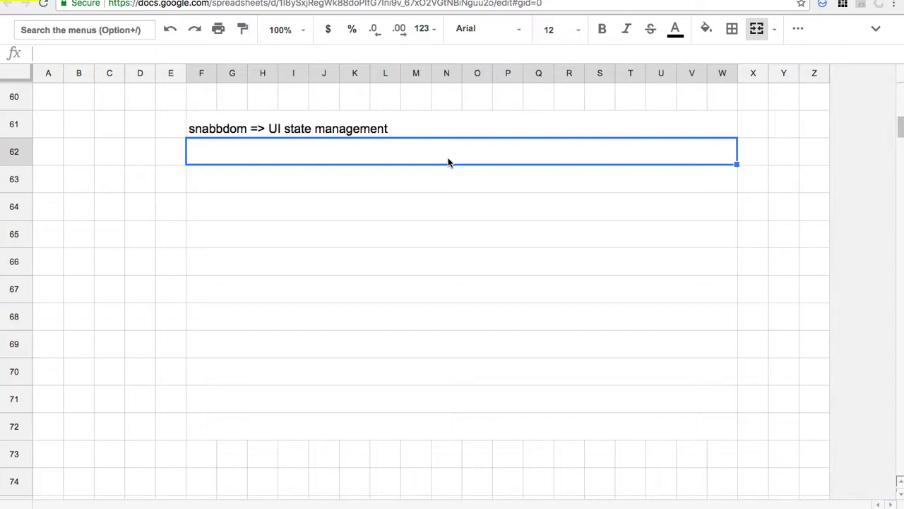
type("one state")
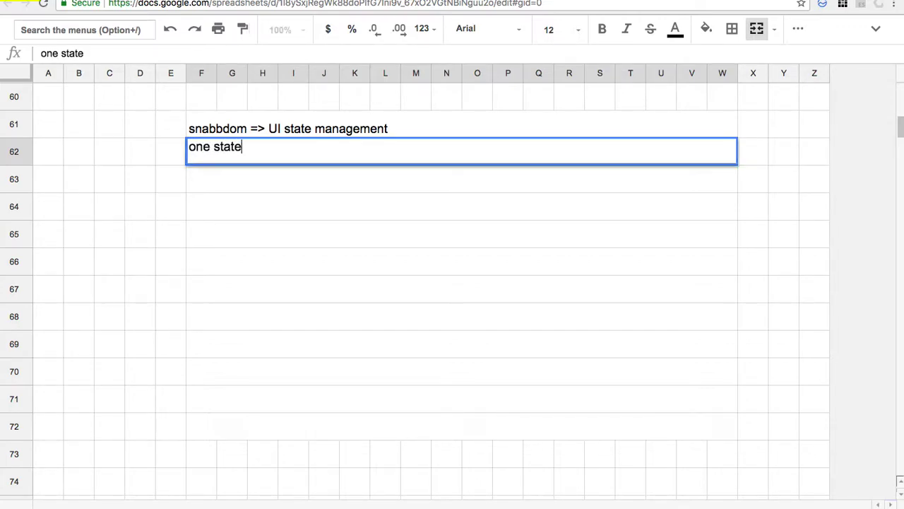
type(" is one ")
type("vi")
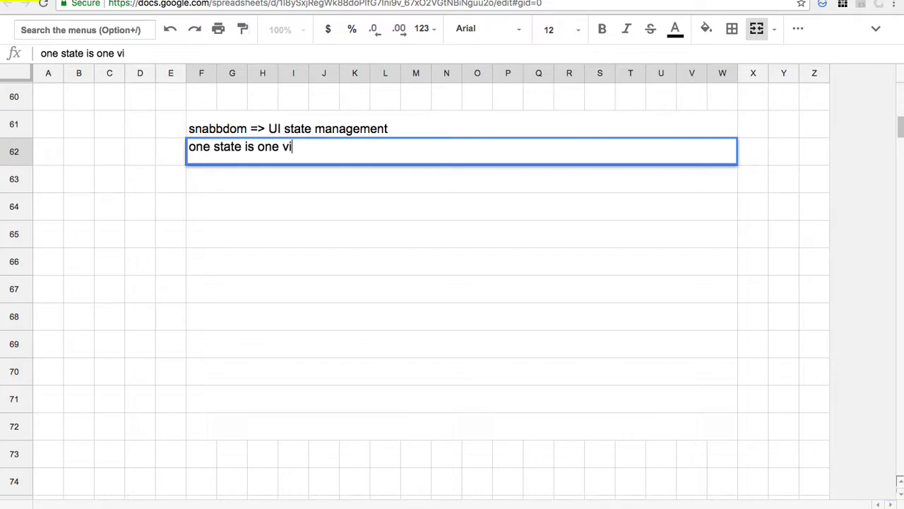
type("sual repre")
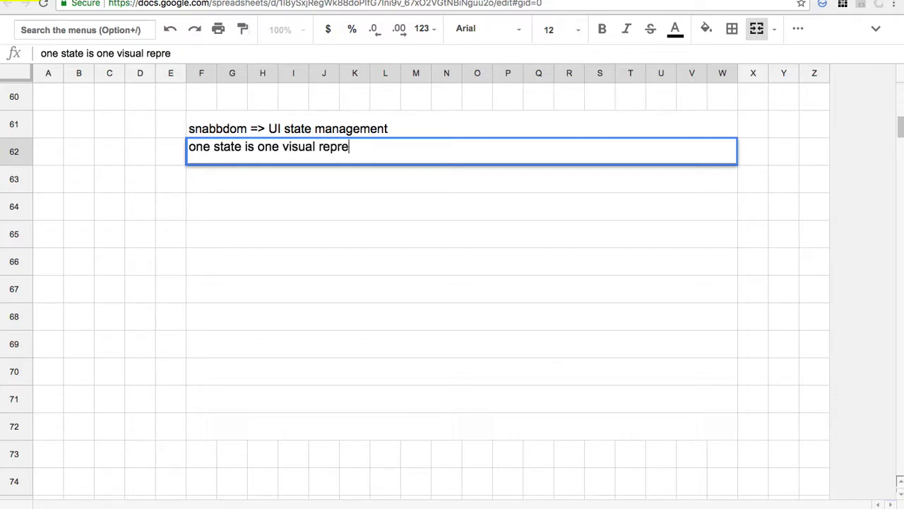
type("sentation")
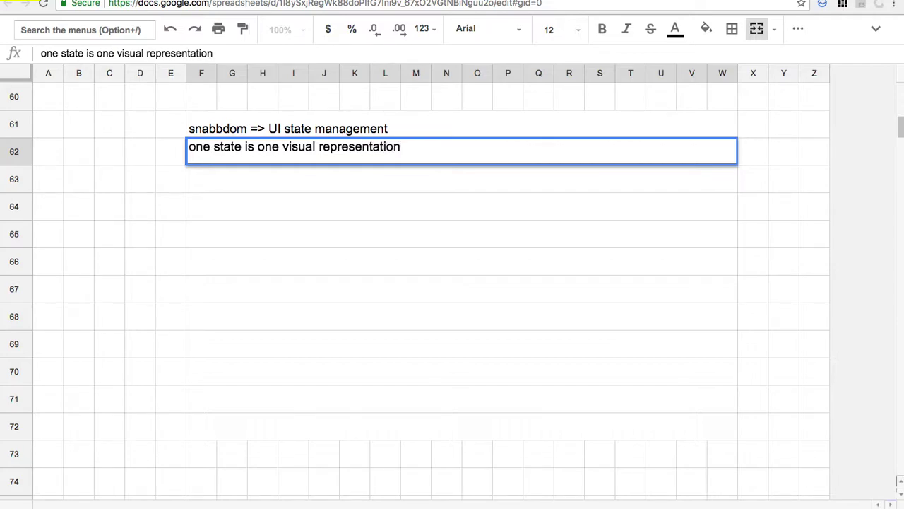
type(" => html")
key("BackSpace")
type("l")
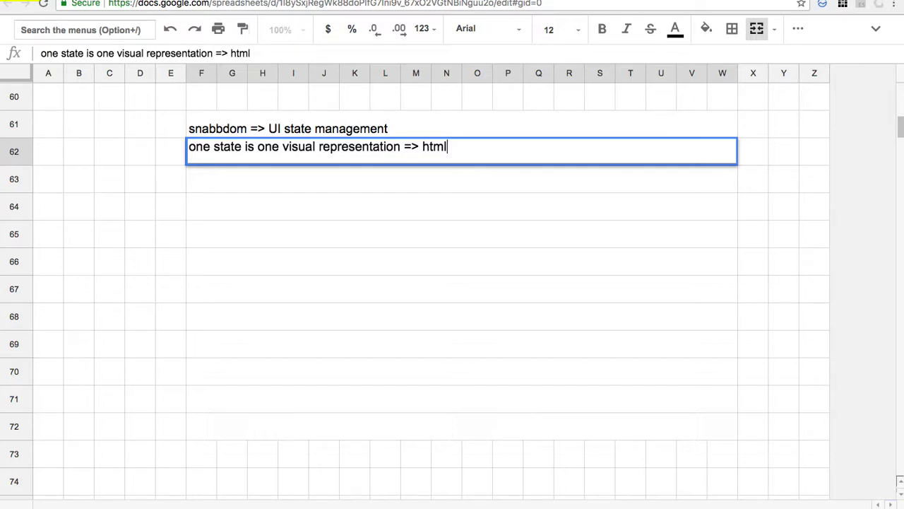
key("Return")
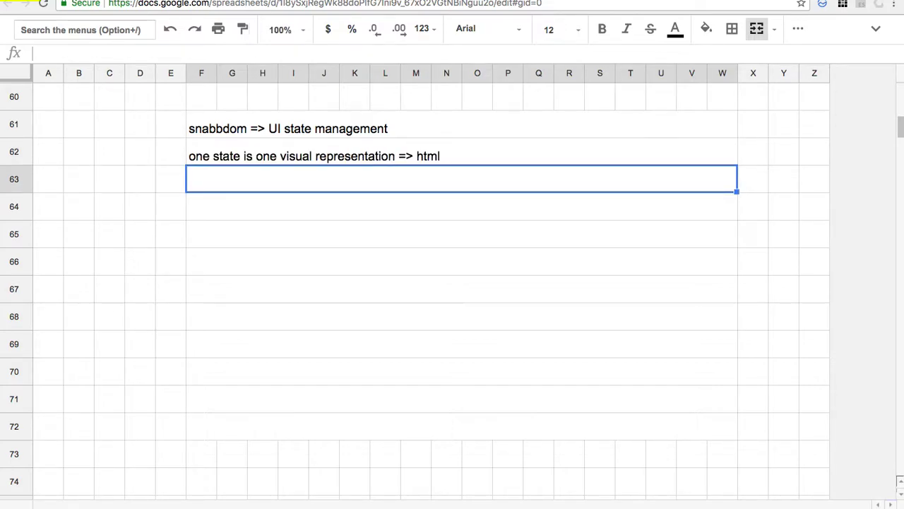
- Enter "past <=> new state: patch()" in the merged cell of row 63
type("past ")
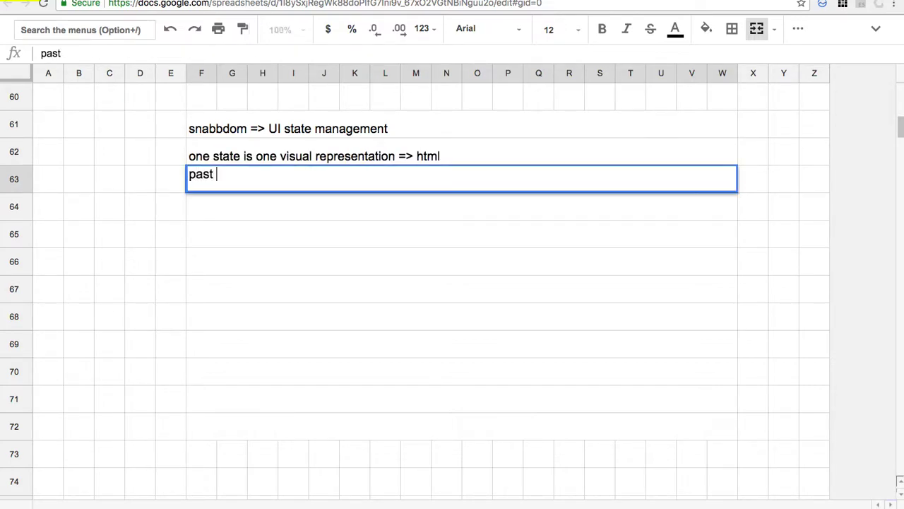
type("<=> new state")
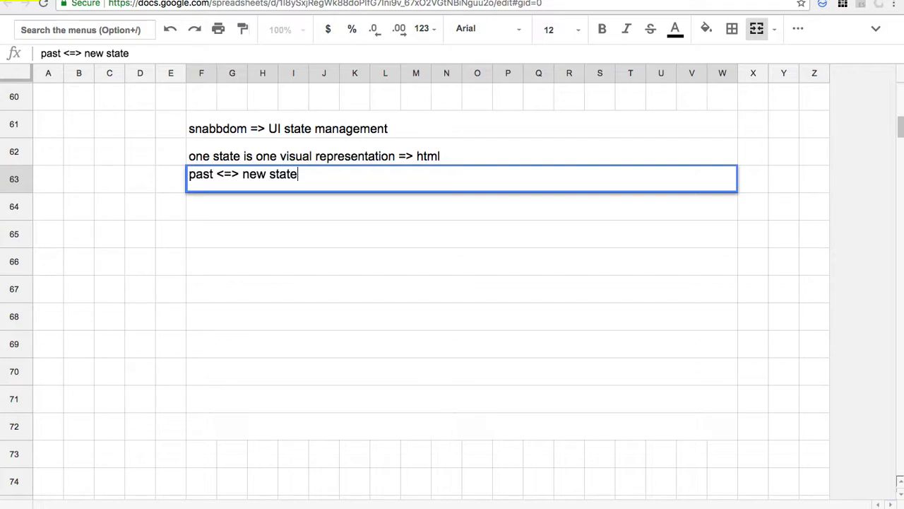
type(": patch()")
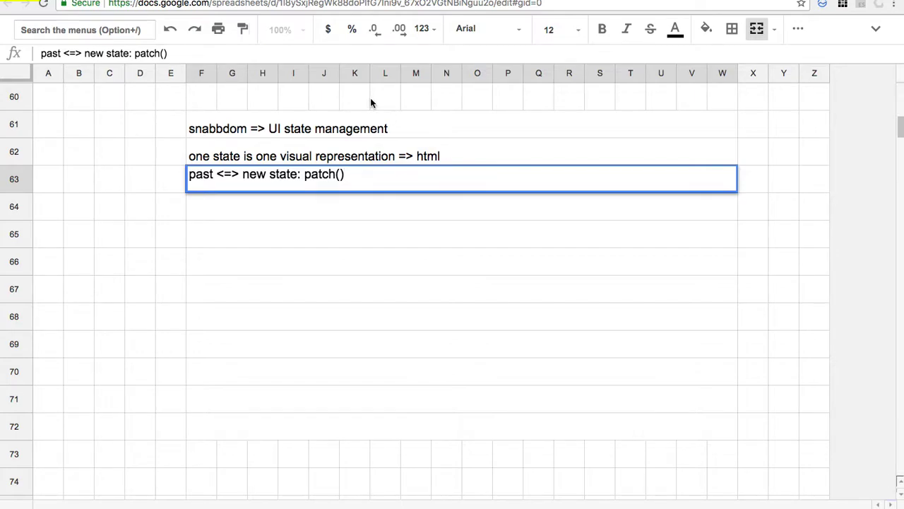
- Enter "generate a state: h()" in the merged cell of row 64
left_click(403, 213)
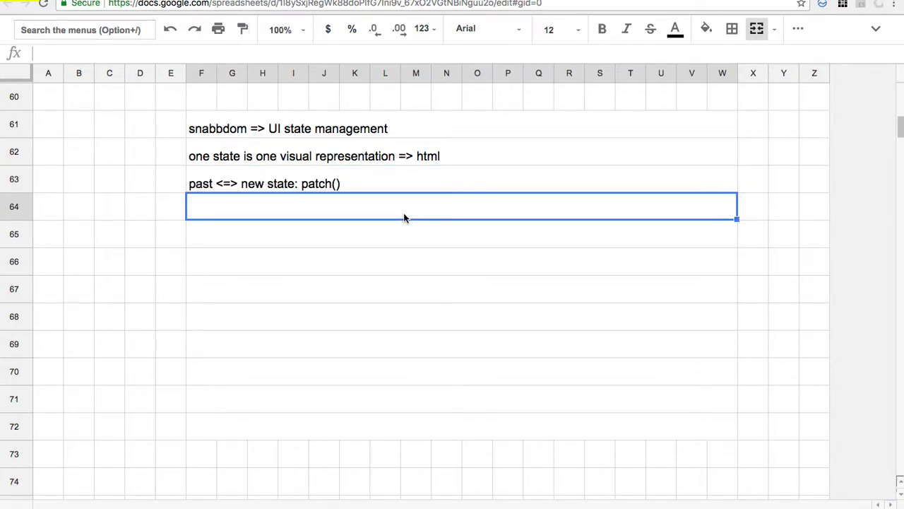
type("genera")
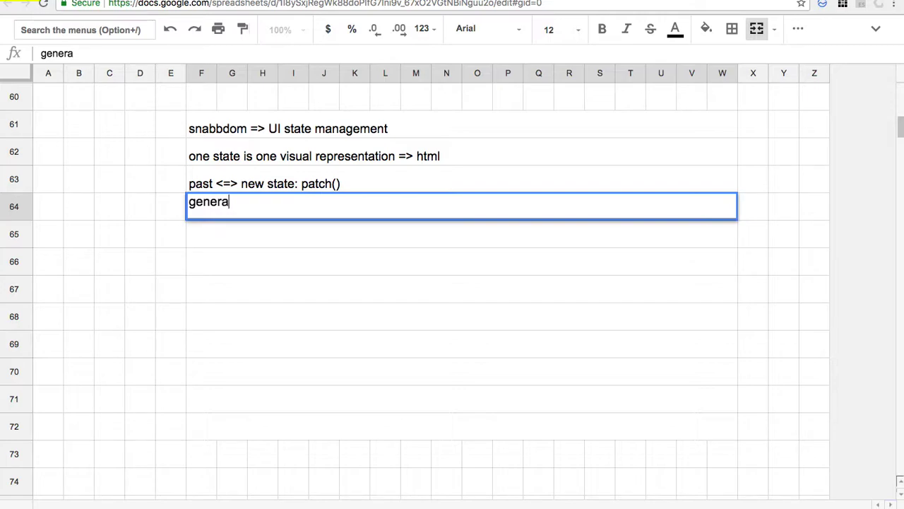
type("te a stae")
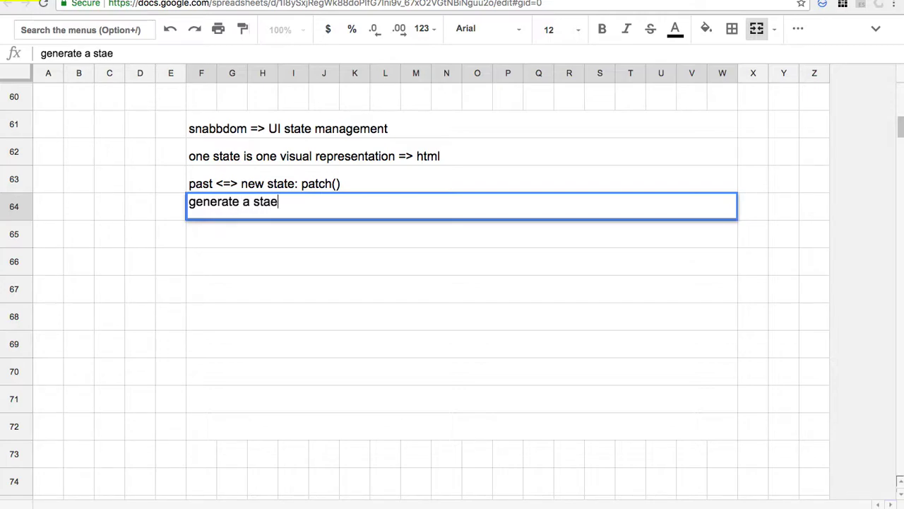
type("t")
key("BackSpace")
key("BackSpace")
type("te: h()")
key("Return")
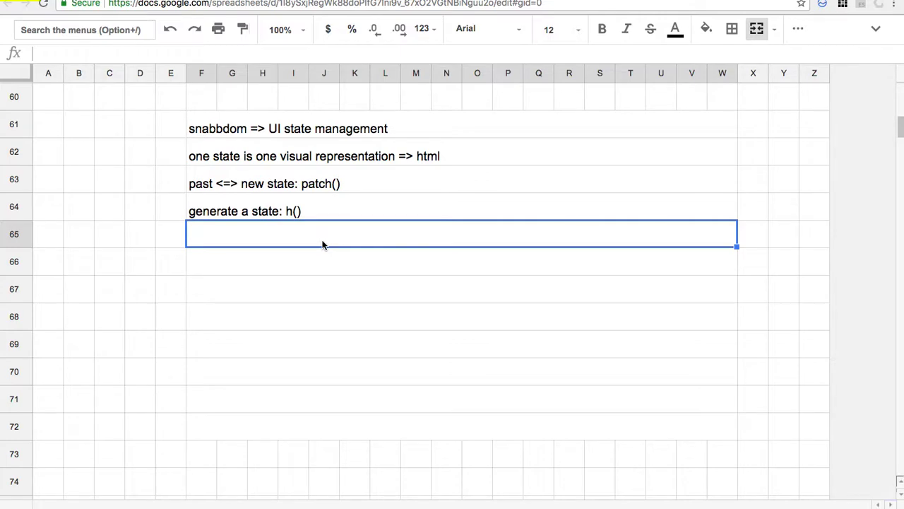
- Enter "h(html element, properties of the element => html attribute)" in the merged cell of row 65
type("h()")
left_click(170, 233)
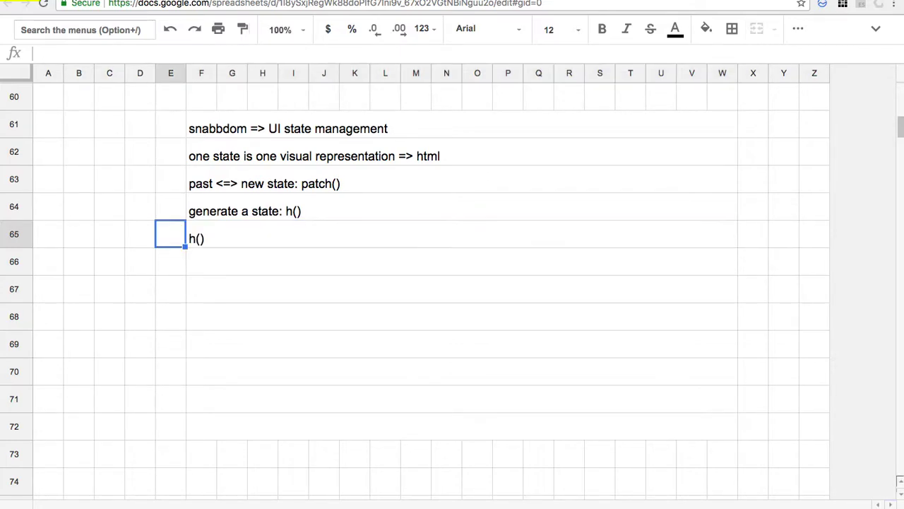
double_click(224, 240)
left_click(200, 230)
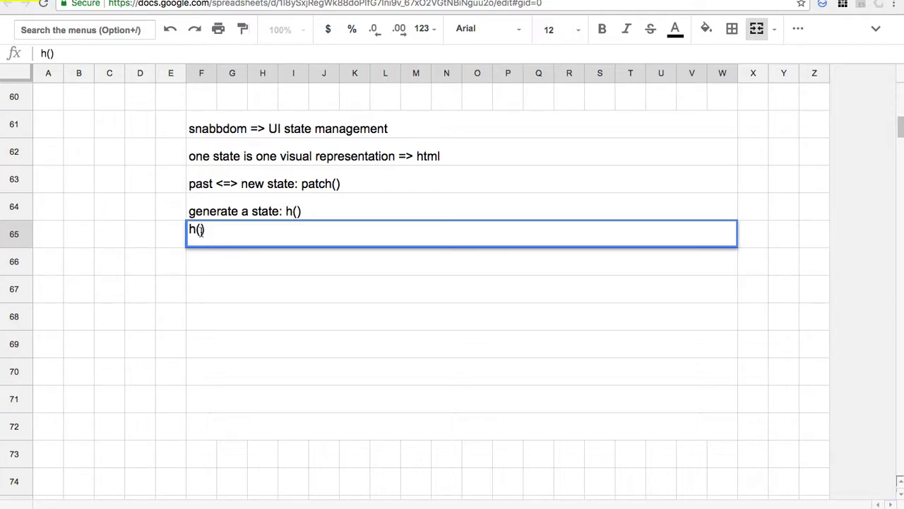
type("html element, ")
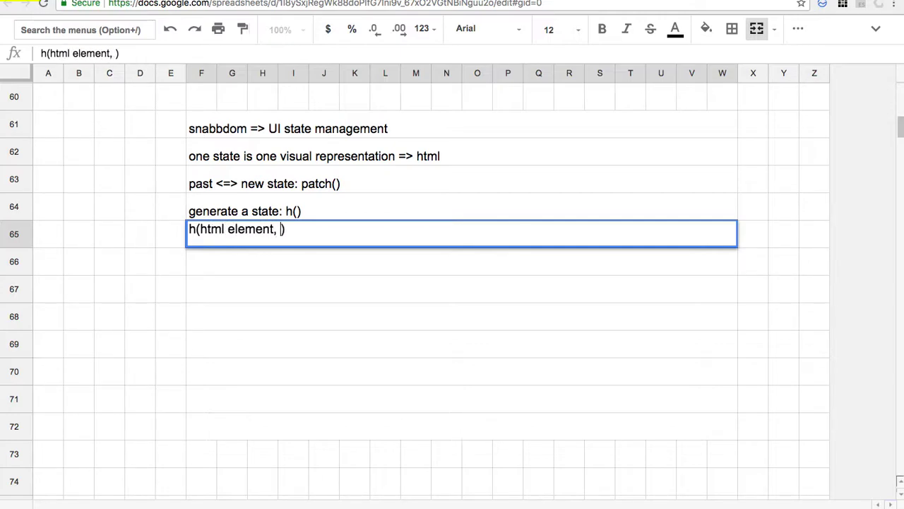
type("pro")
type("per")
type("ties of the e")
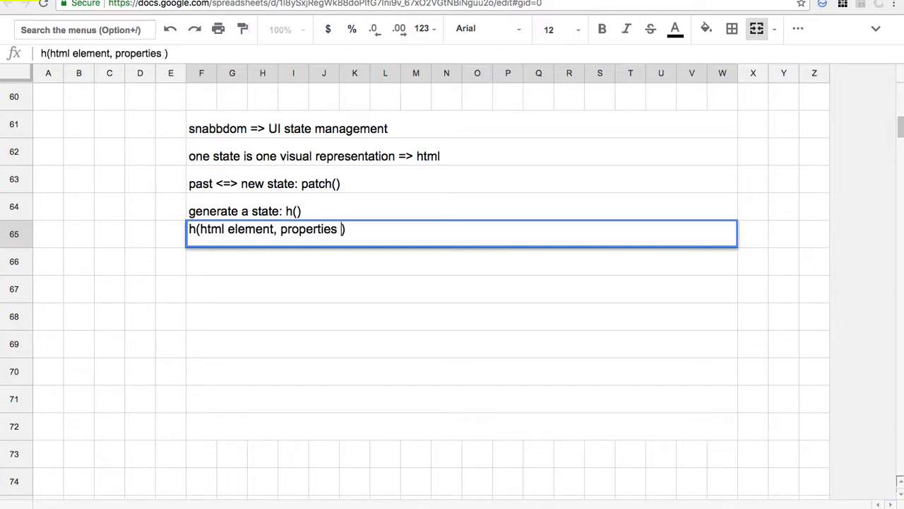
type("lement")
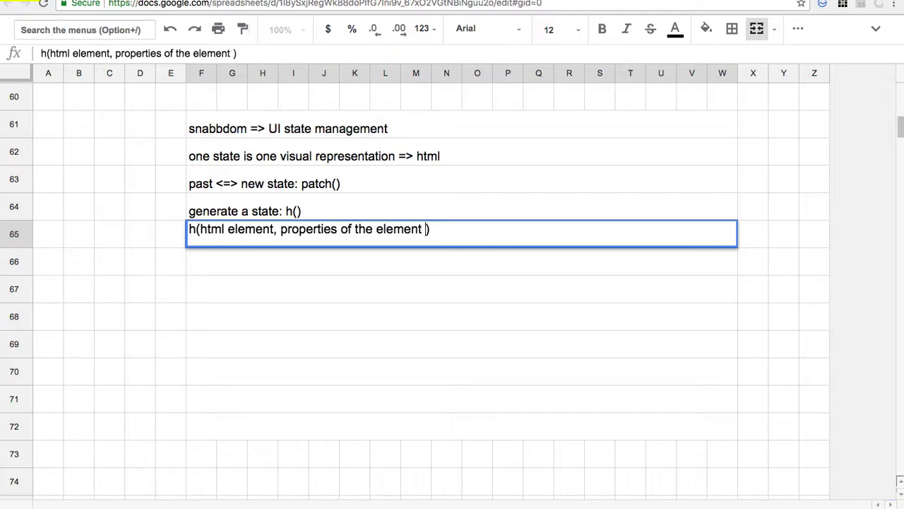
type(" => htm")
type("l attri")
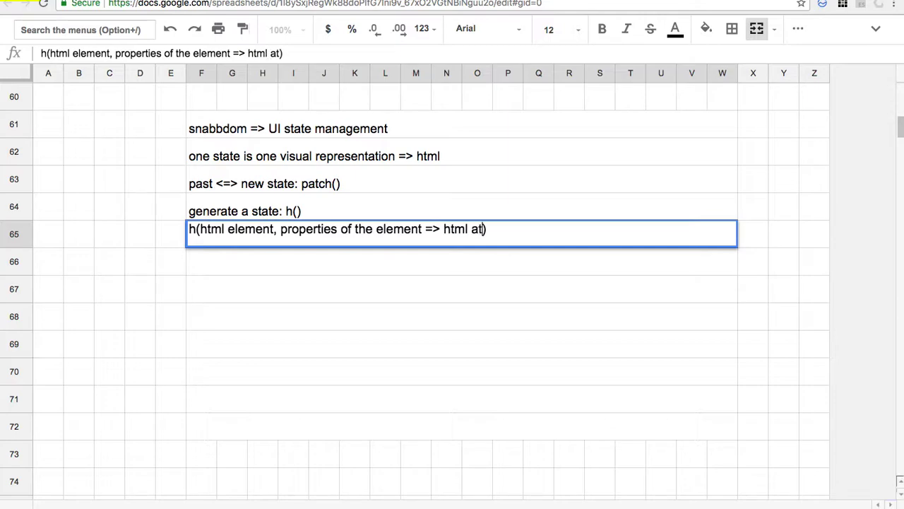
type("bute")
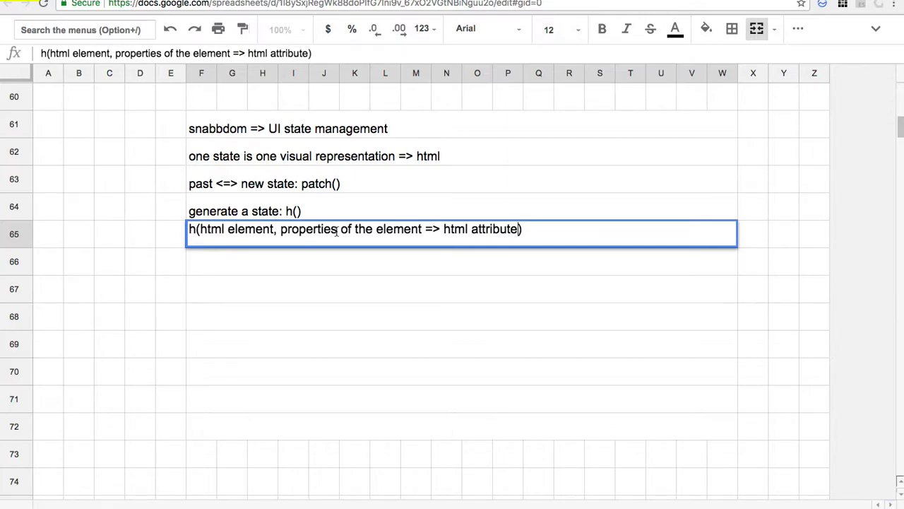
- Examine how the element properties correspond to the html attribute in the h() signature in row 65
left_click_drag(281, 229, 420, 232)
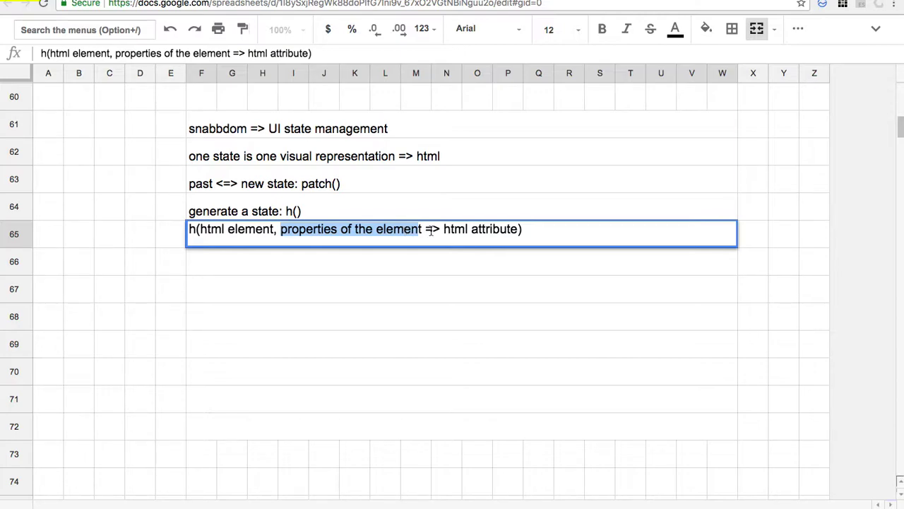
double_click(490, 230)
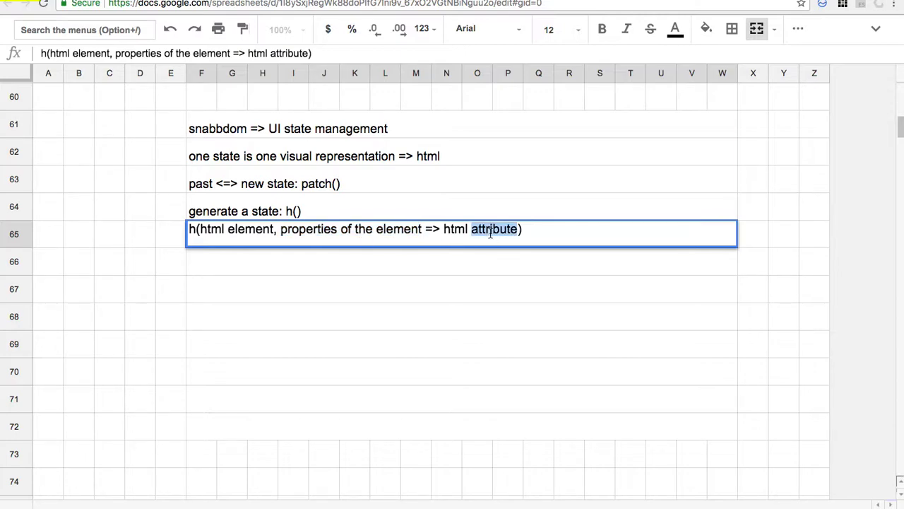
double_click(315, 232)
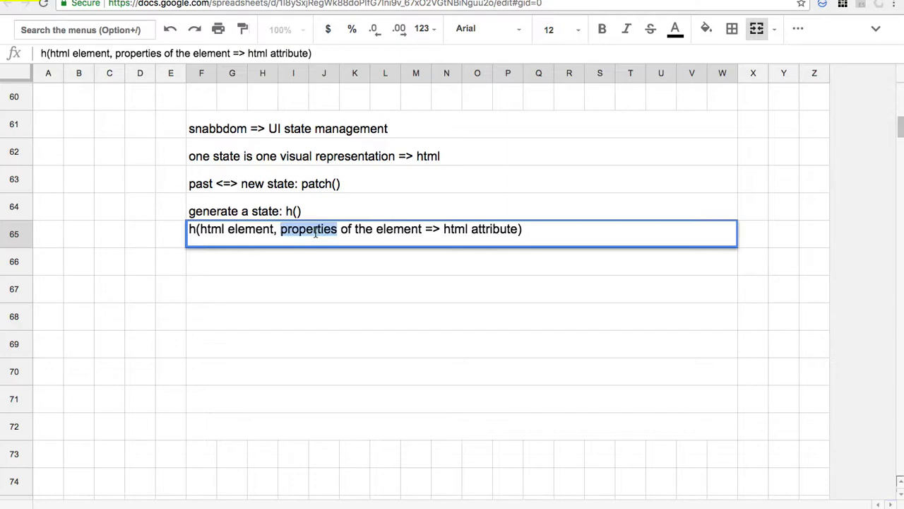
double_click(489, 231)
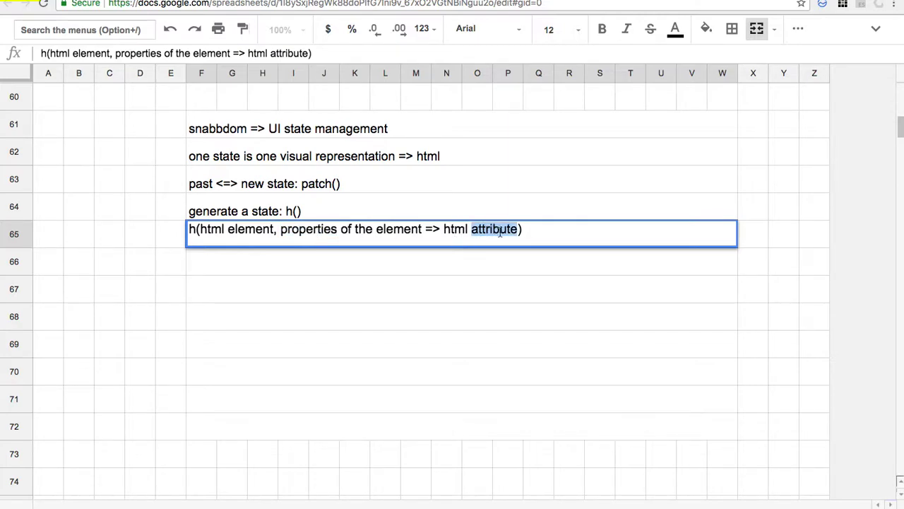
double_click(319, 232)
double_click(495, 231)
left_click_drag(434, 231, 290, 234)
left_click_drag(456, 230, 500, 230)
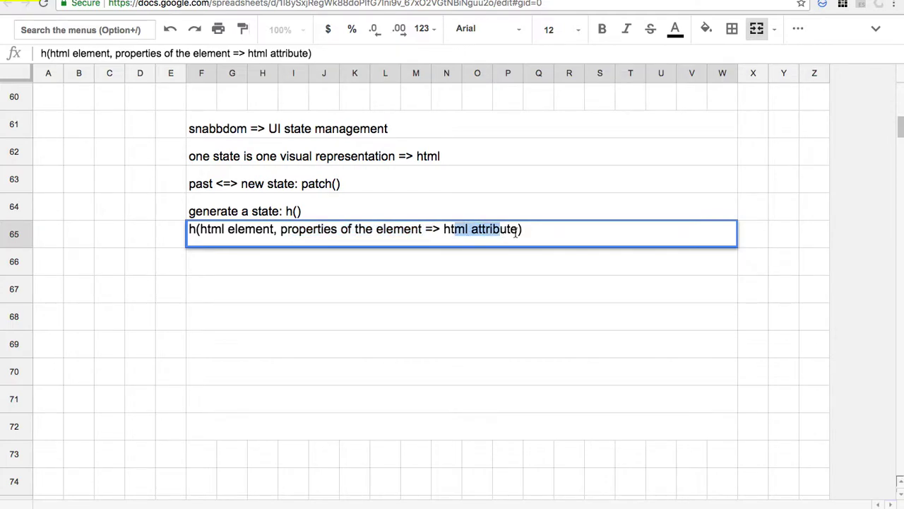
- Add "text label of the element" as the third argument of h() in the merged cell of row 65
left_click(519, 230)
type(", ")
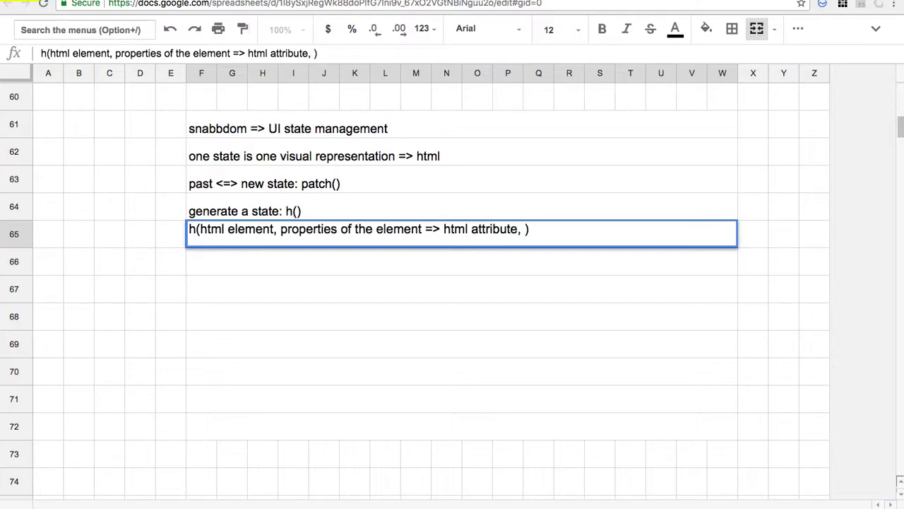
type("label")
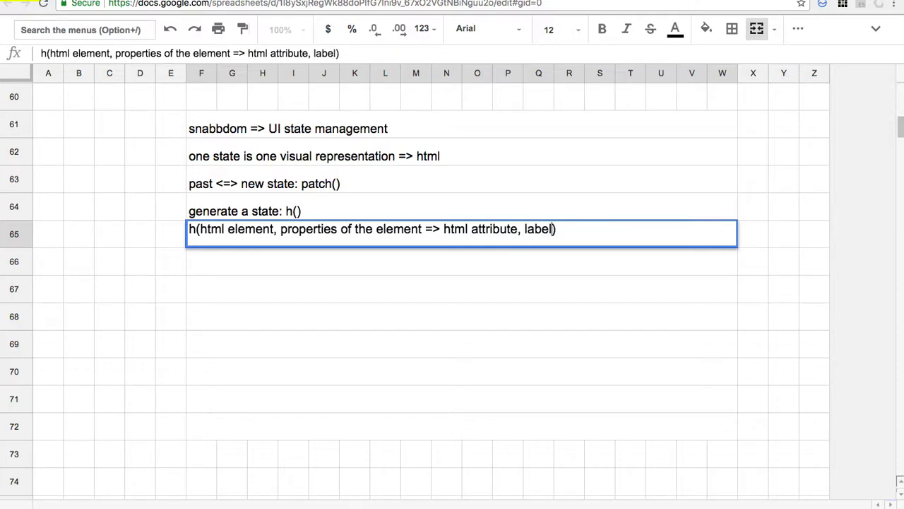
key("BackSpace")
key("BackSpace")
key("BackSpace")
key("BackSpace")
key("BackSpace")
key("BackSpace")
type("tex")
type("t label of ")
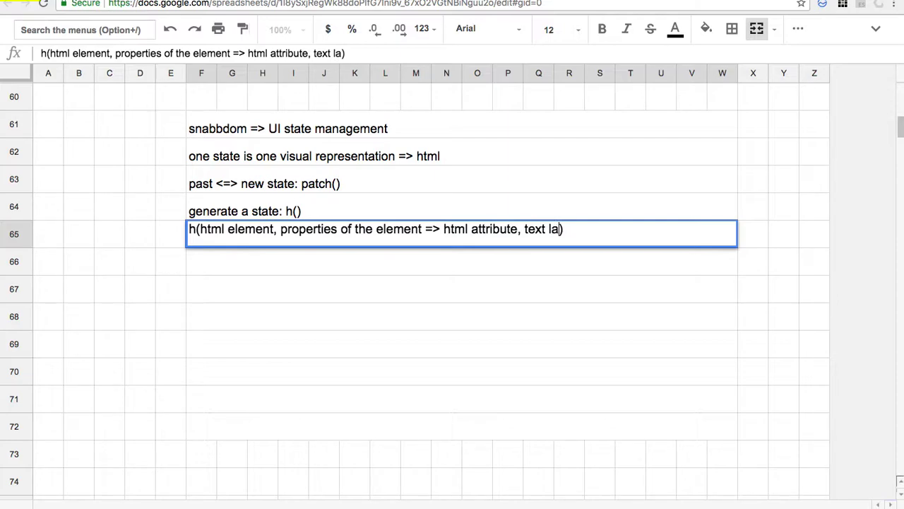
type("the em")
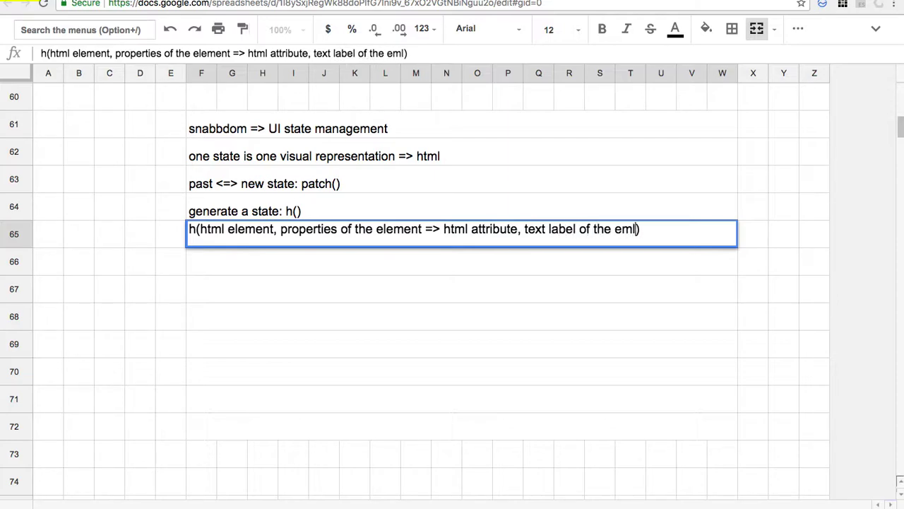
key("BackSpace")
type("lement")
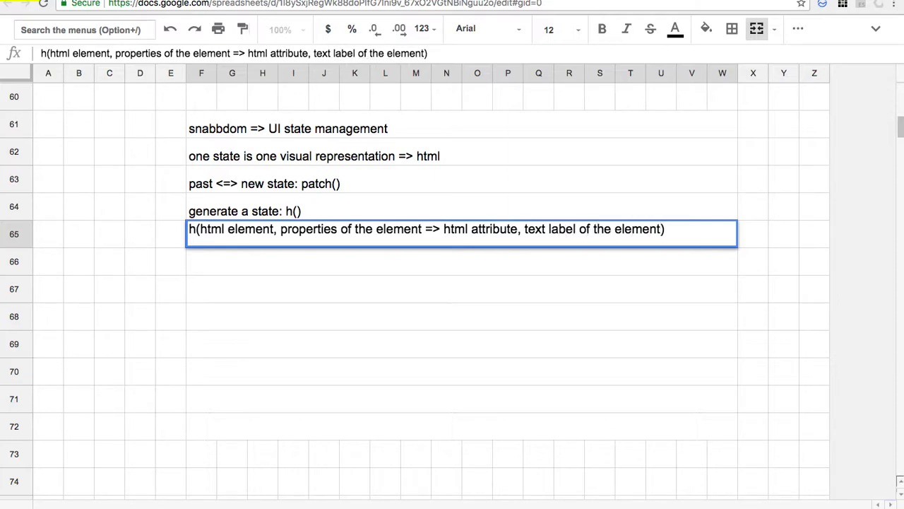
- Extend the third h() argument in row 65 with "or children of the element"
type(" or chil")
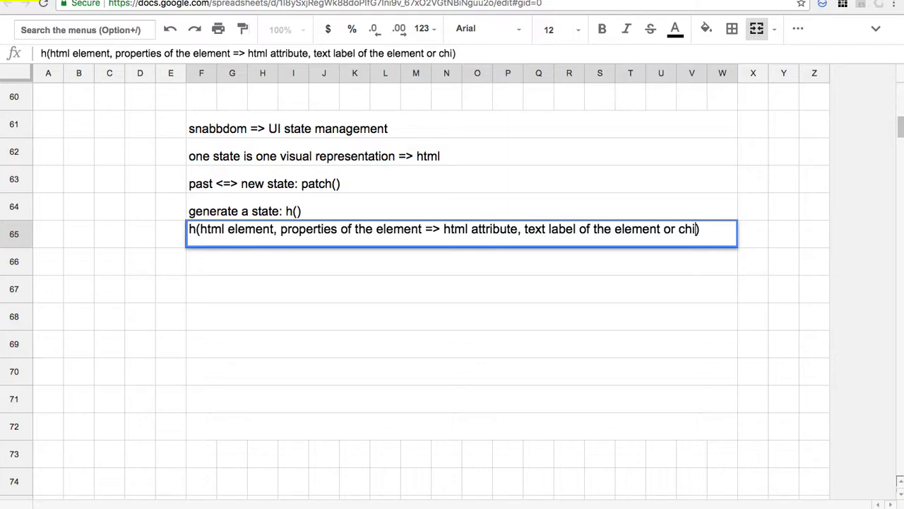
type("dren ")
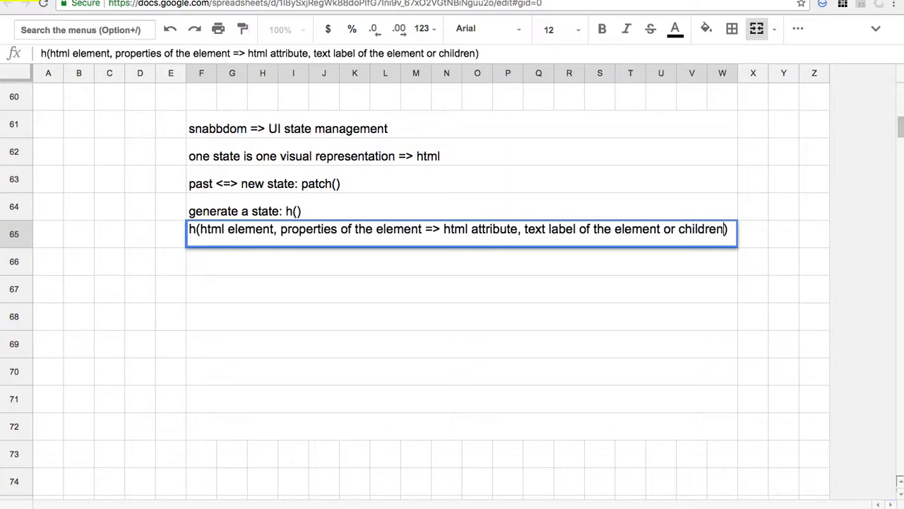
type("of the element")
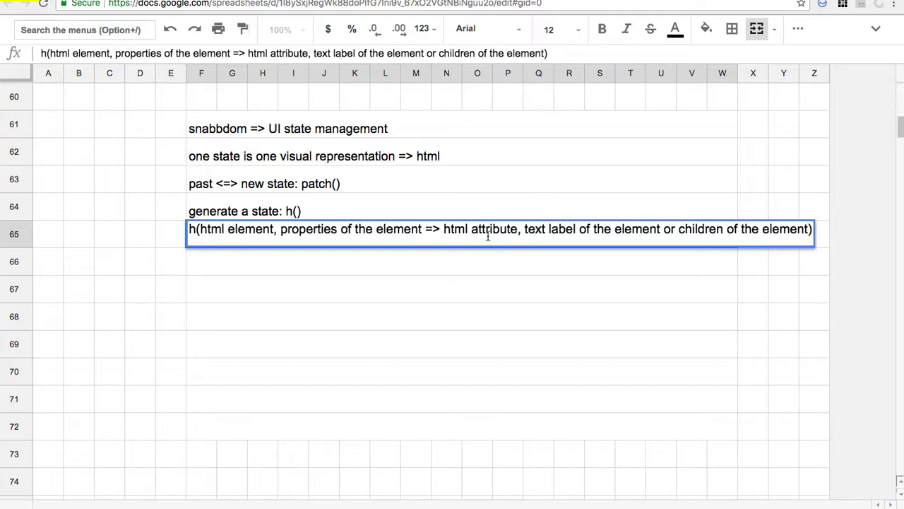
left_click_drag(523, 230, 824, 234)
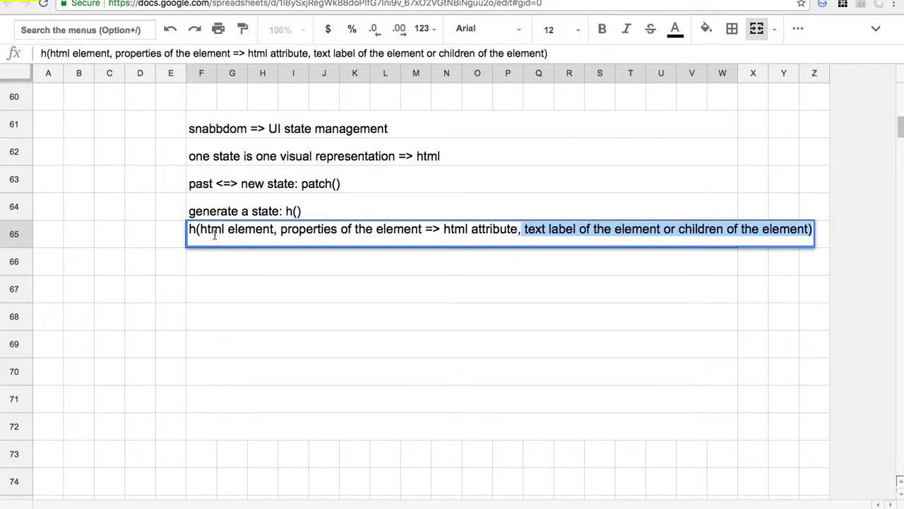
- Insert "oldvnode, newvnode" as the arguments of patch() in the merged cell of row 63
left_click(354, 186)
double_click(353, 185)
left_click(339, 175)
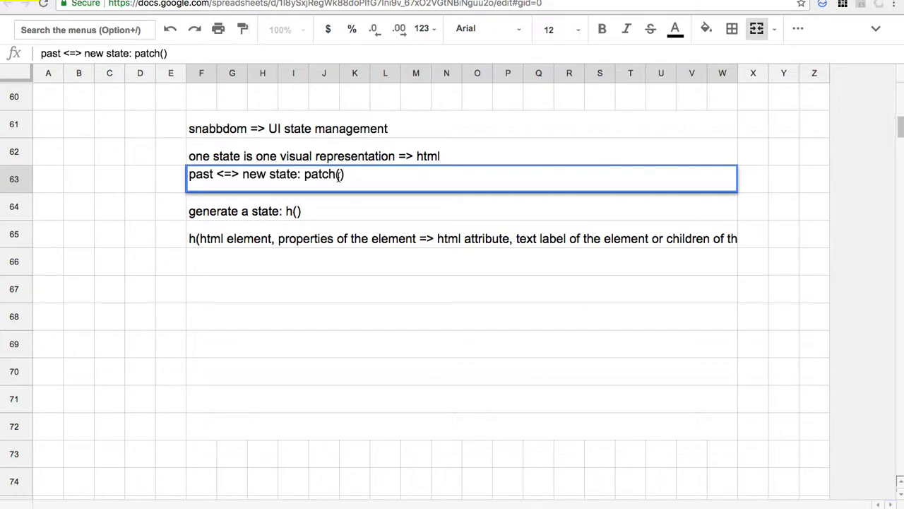
type("oldvnode, newvnode")
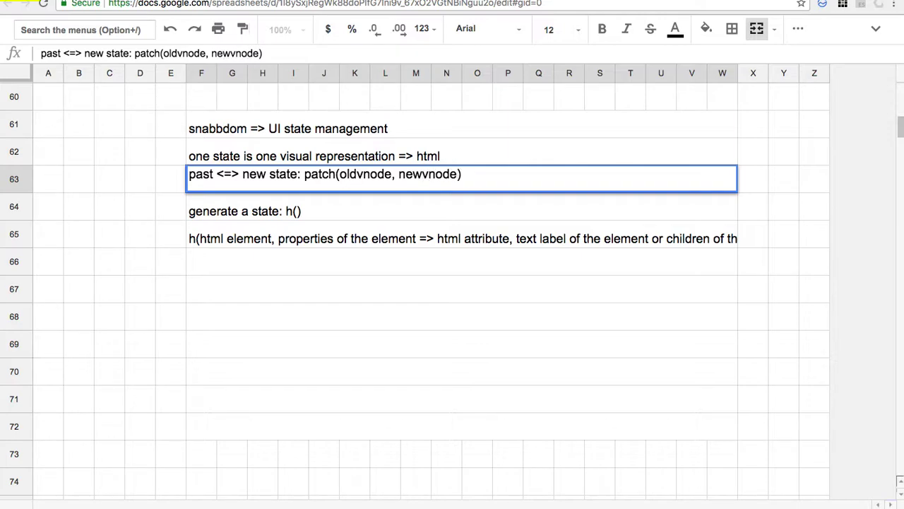
- Enter "state = vnode" in the merged cell of row 66
double_click(258, 213)
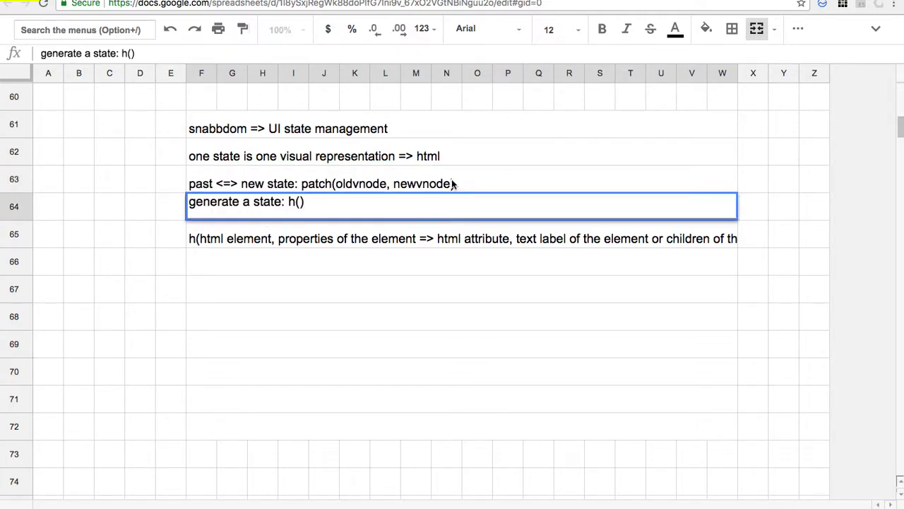
left_click(328, 268)
type("sta")
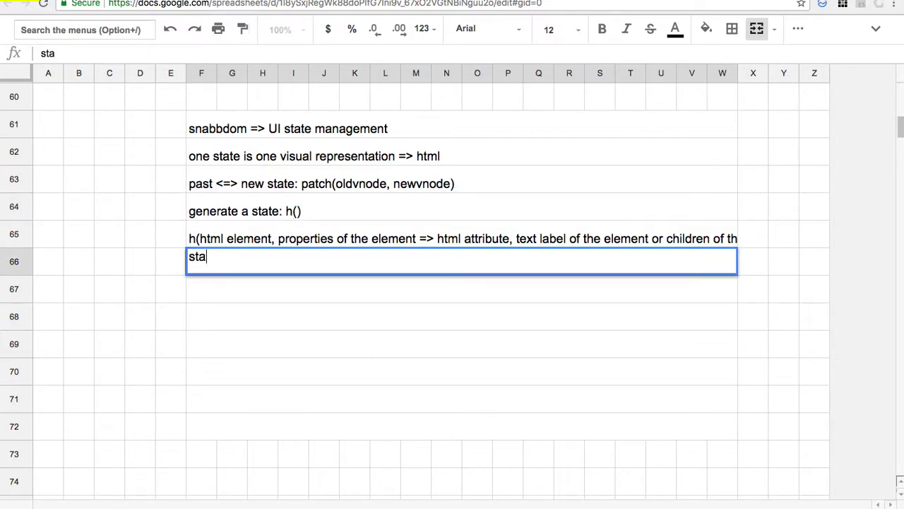
type("te = vnode")
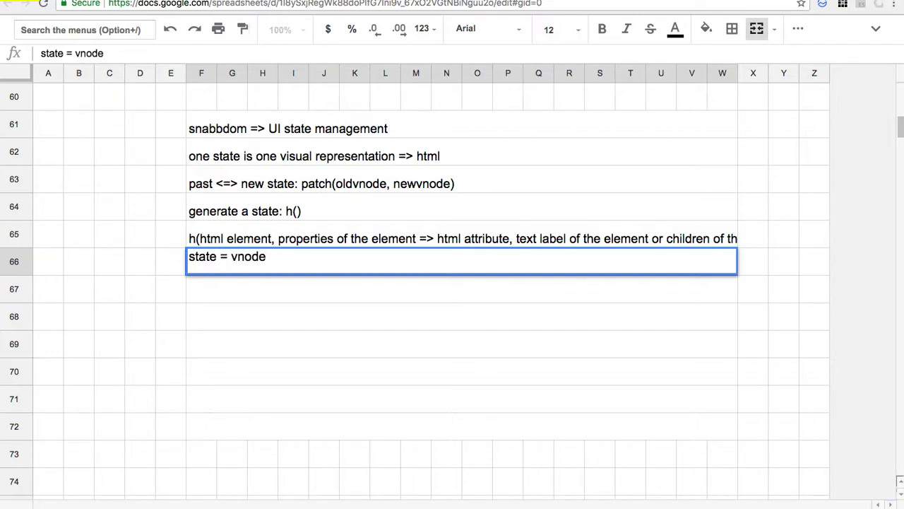
- Switch to the snabbdom GitHub page and examine the element selector and properties passed to h() in the inline example's vnode
left_click(422, 4)
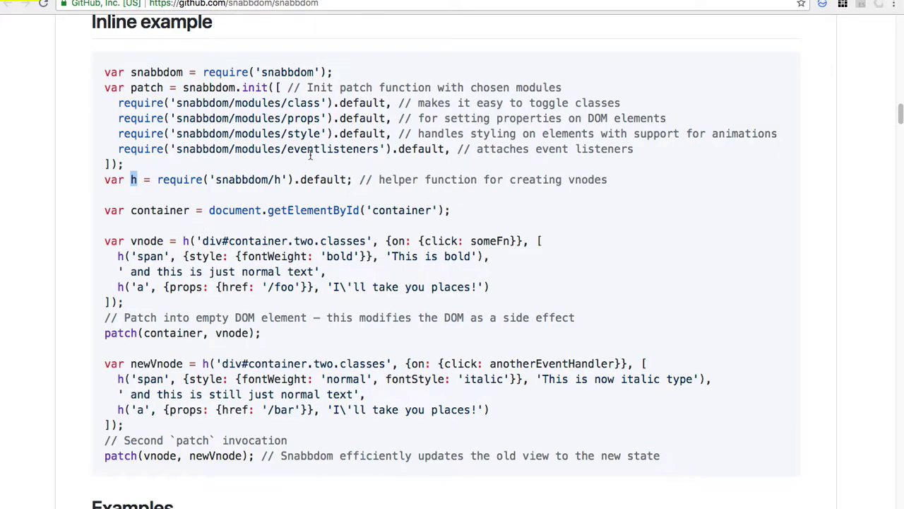
left_click_drag(130, 240, 218, 309)
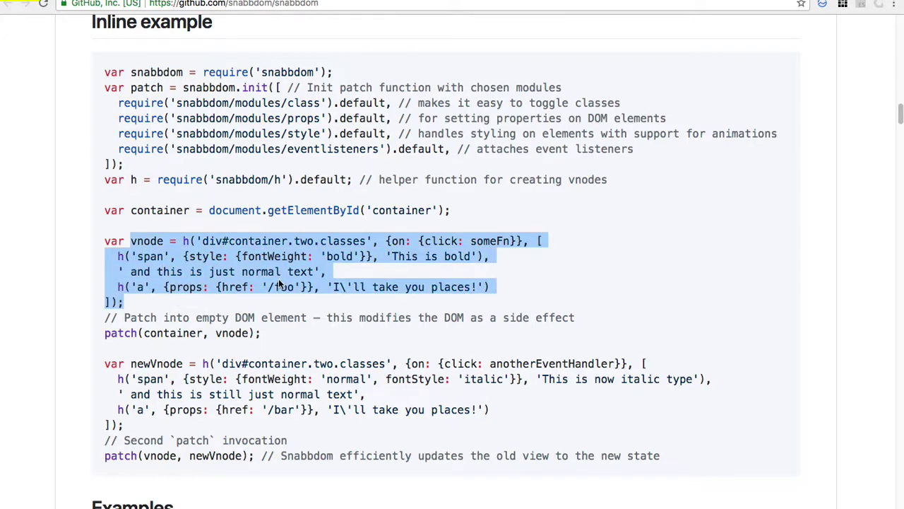
left_click(188, 245)
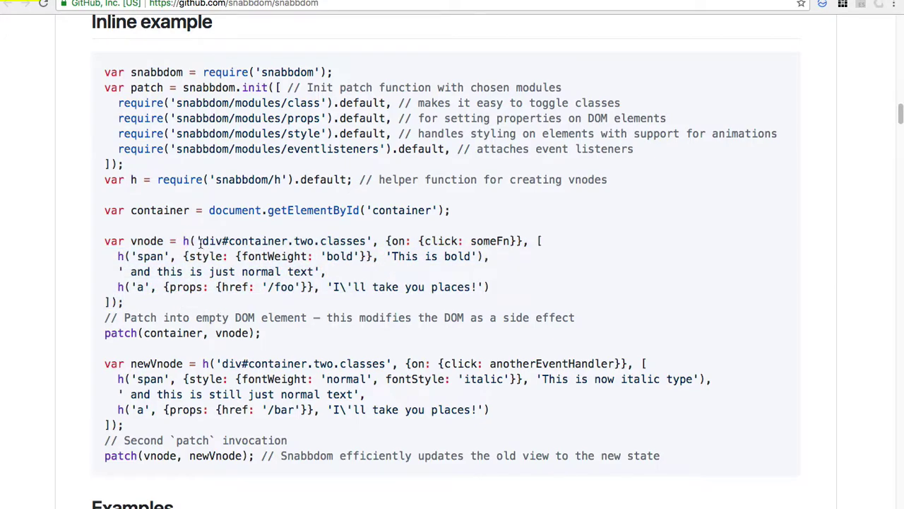
left_click_drag(198, 241, 372, 242)
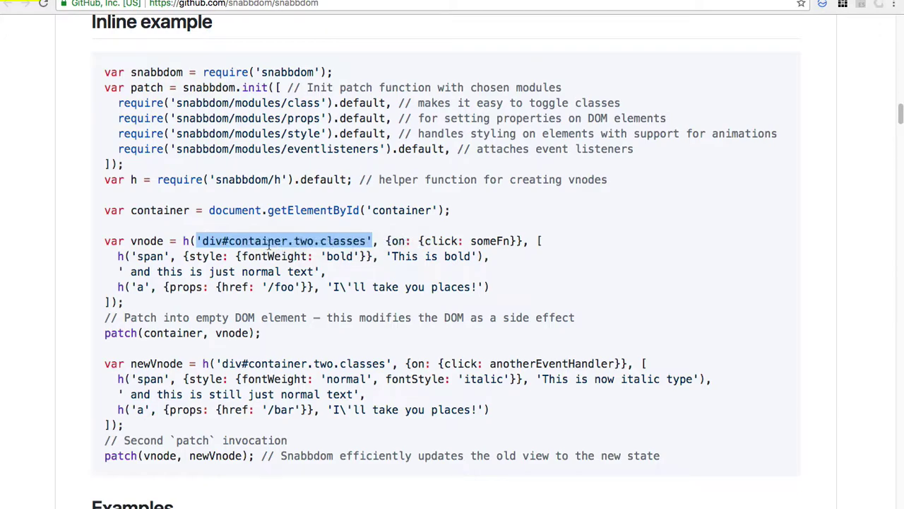
left_click(290, 245)
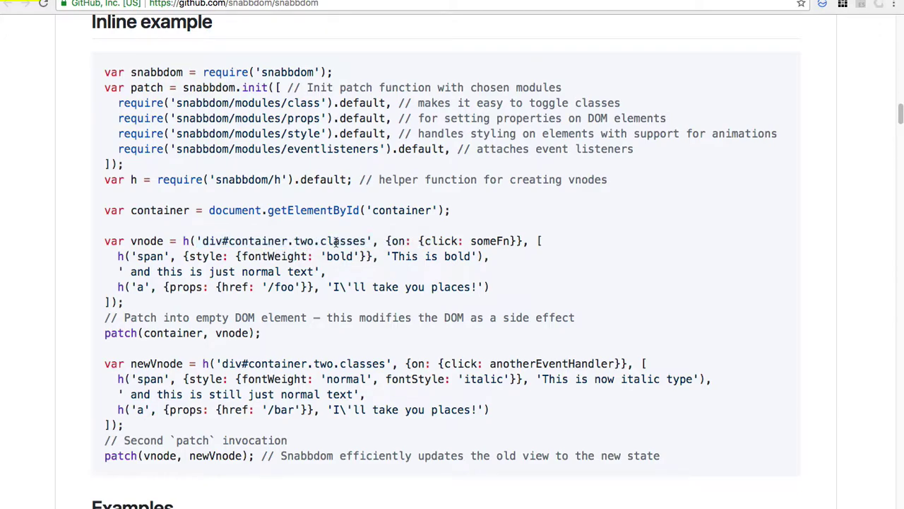
double_click(289, 243)
left_click_drag(216, 243, 229, 243)
left_click_drag(386, 241, 373, 257)
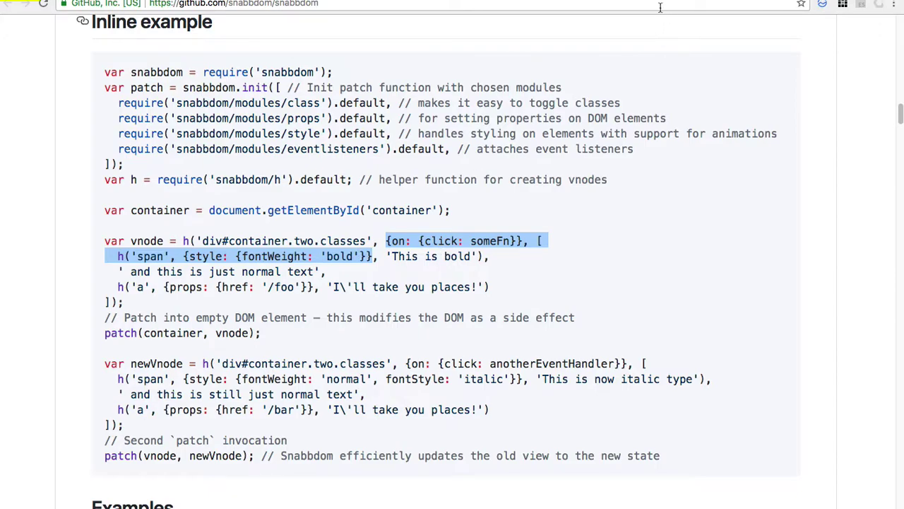
- Search Google in a new tab for "difference between properties and attributes in html"
key("super+t")
type("diffen")
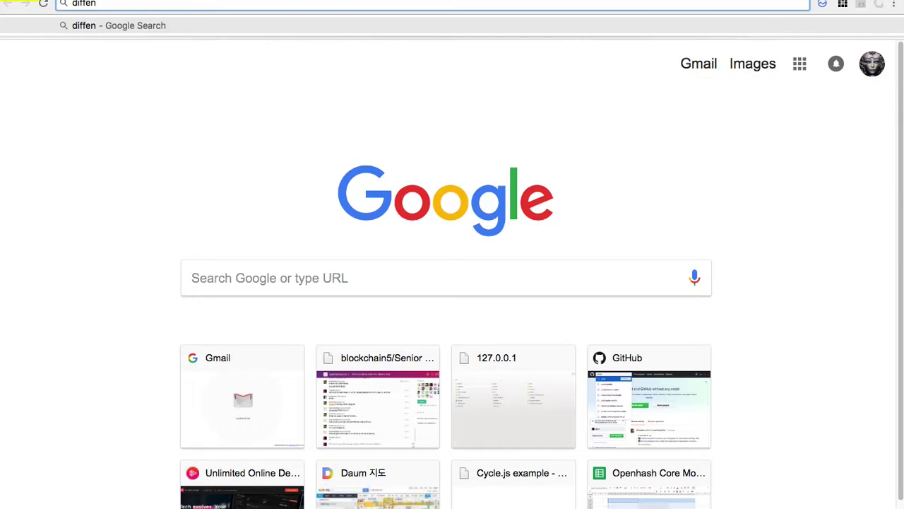
key("BackSpace")
key("BackSpace")
type("eren")
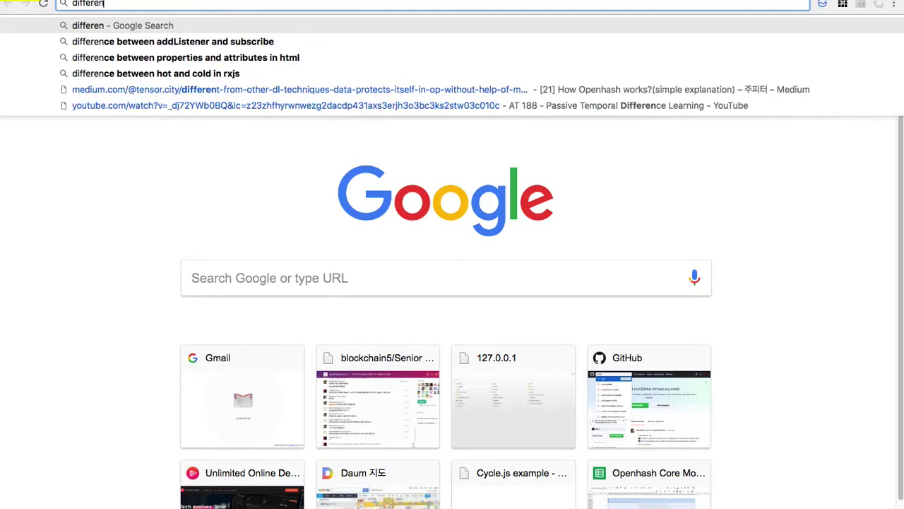
key("Down")
key("Down")
key("Return")
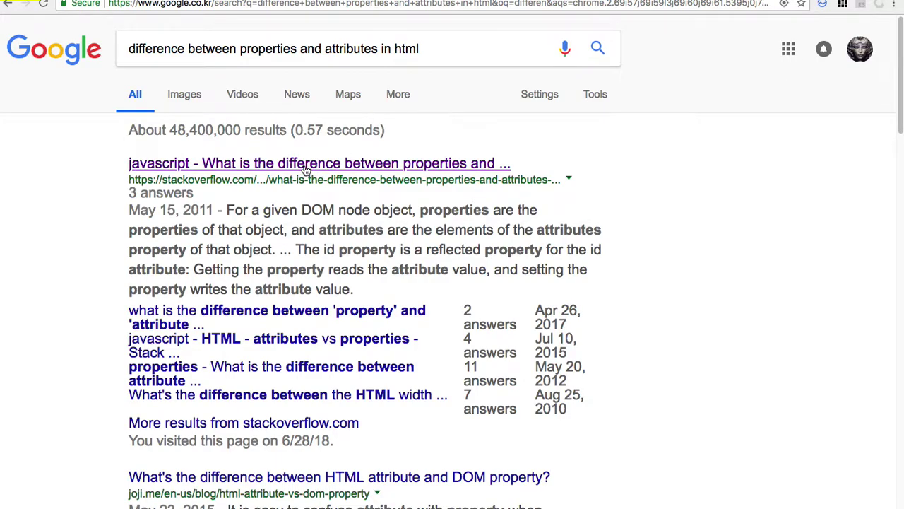
- Open the Stack Overflow question on HTML properties versus attributes and read its accepted answer
left_click(306, 166)
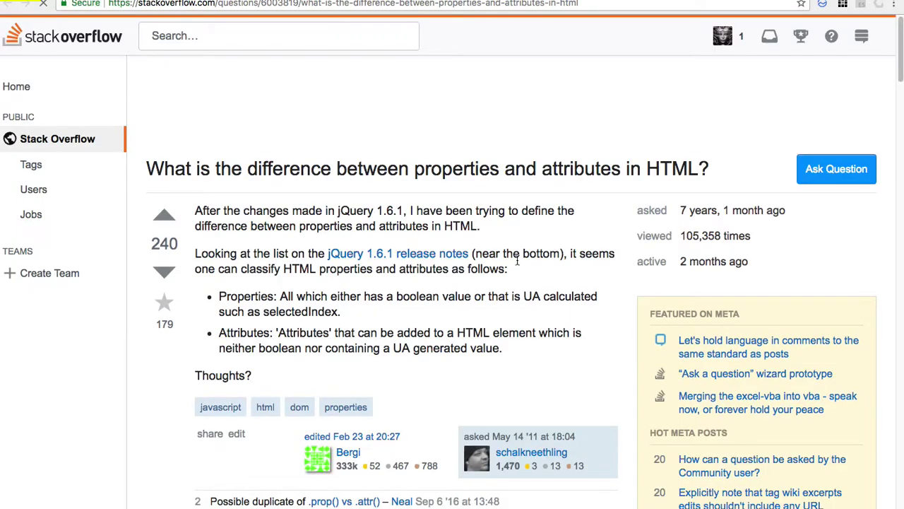
left_click_drag(901, 68, 901, 120)
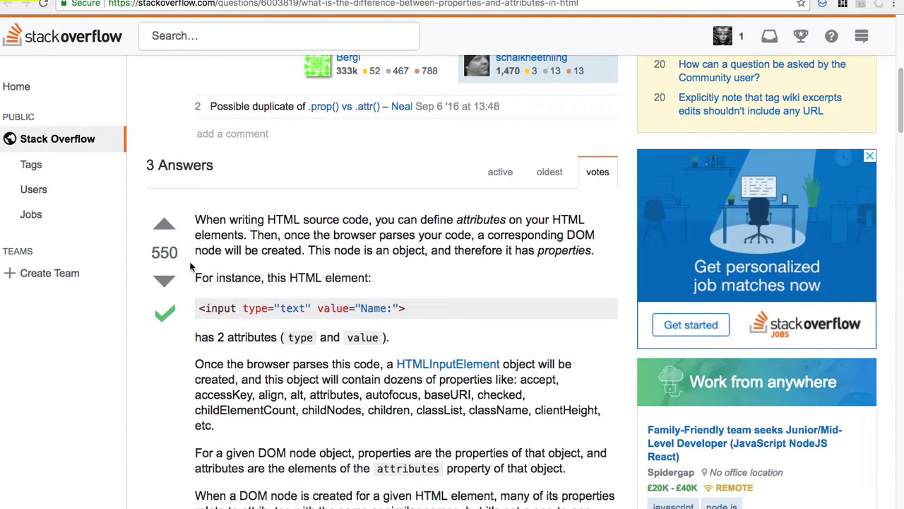
left_click_drag(901, 128, 902, 75)
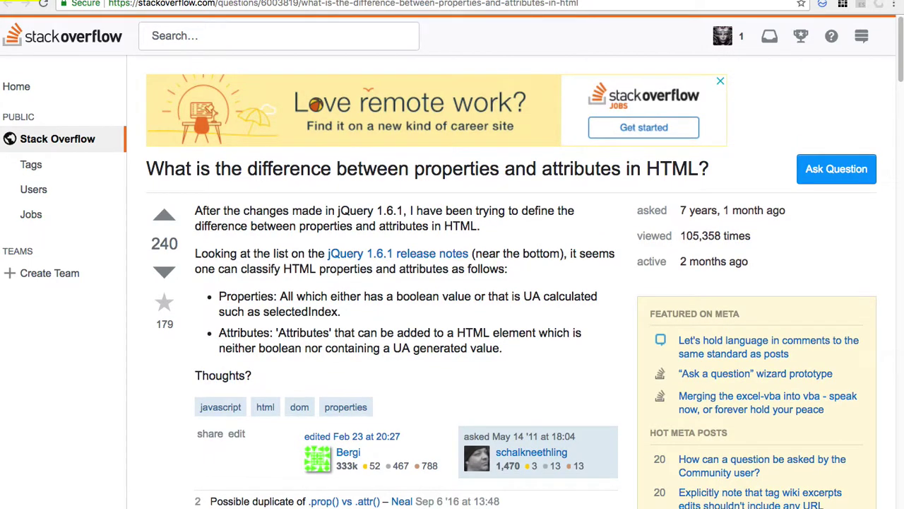
- Return to the snabbdom GitHub page and examine the nested children in the inline example's first vnode
key("alt+Left")
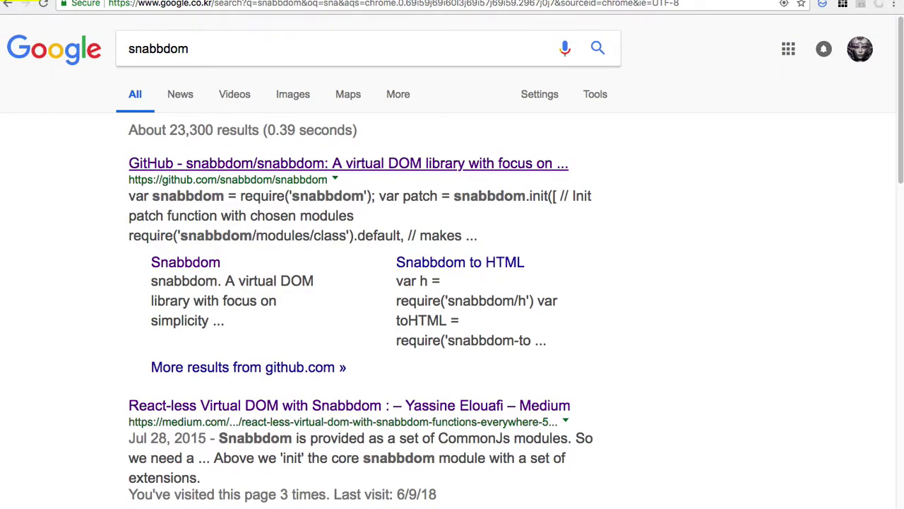
key("ctrl+Tab")
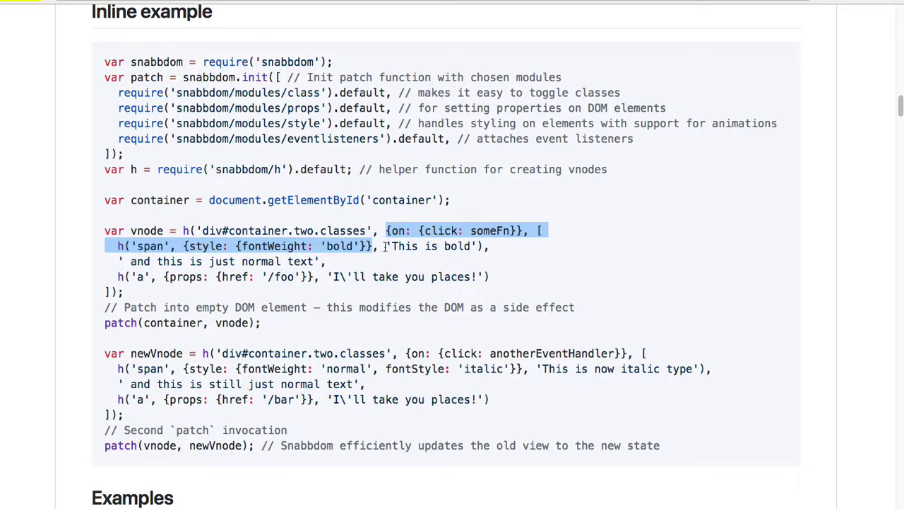
left_click_drag(341, 231, 375, 264)
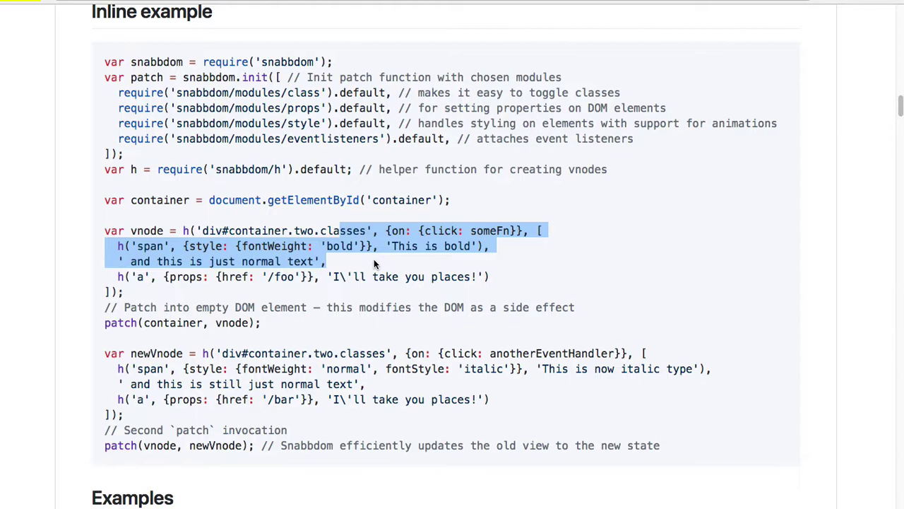
left_click(375, 264)
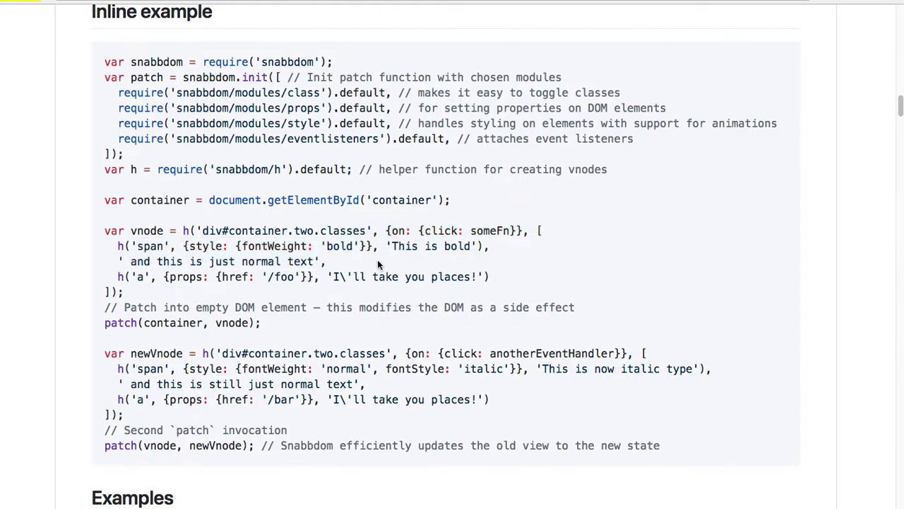